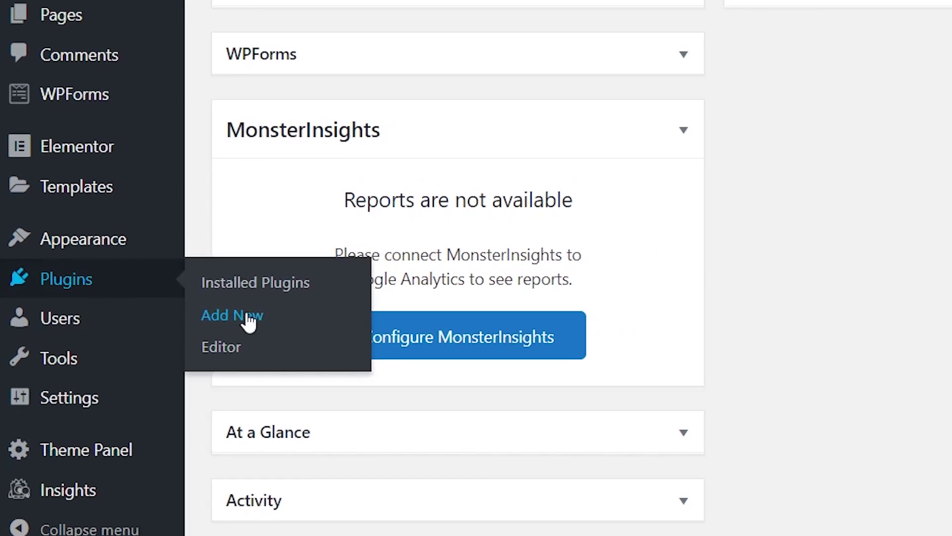
Step: Find 'updraft' in the plugin directory, then install and activate UpdraftPlus
click(246, 314)
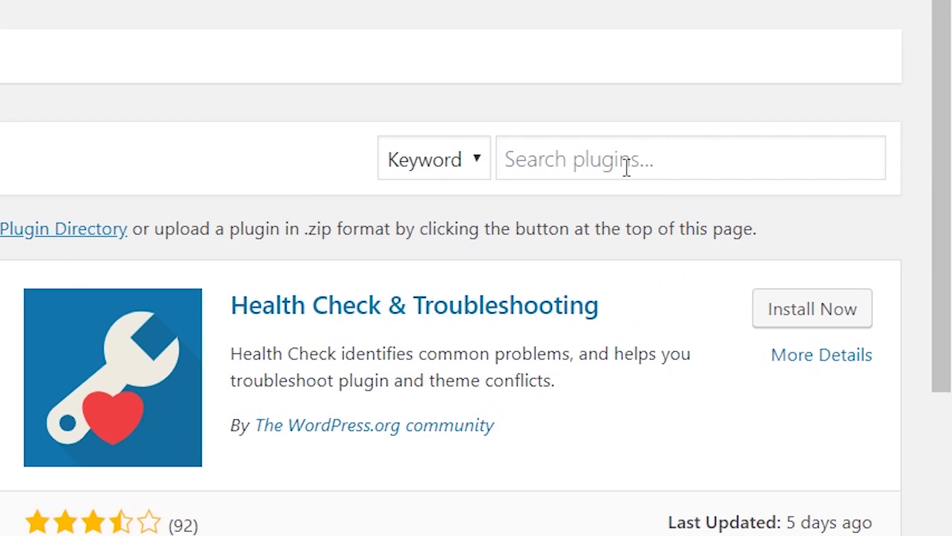
click(803, 158)
text(updr)
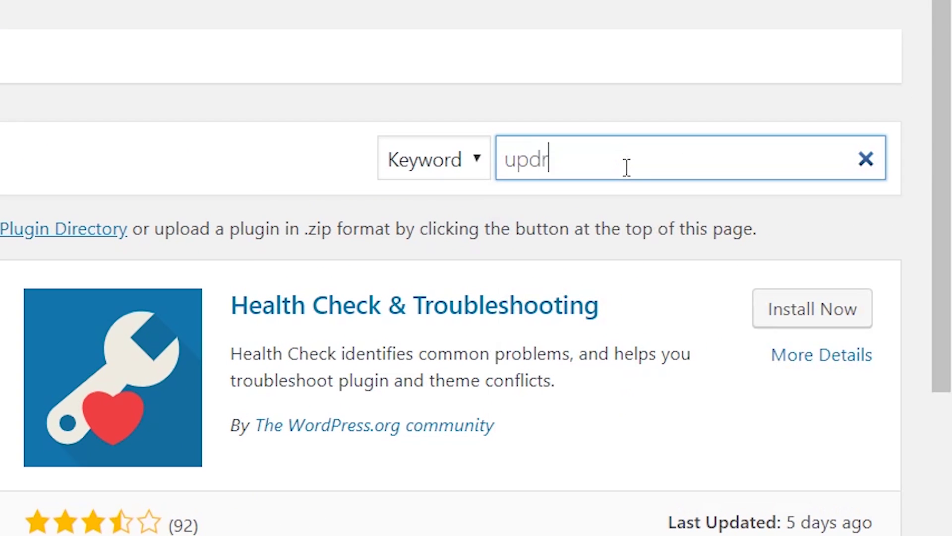
text(aft)
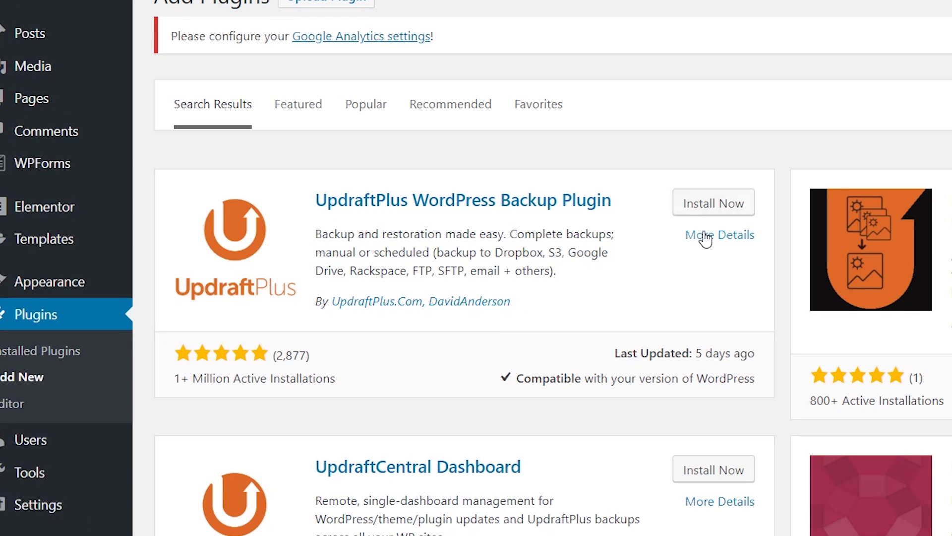
click(713, 203)
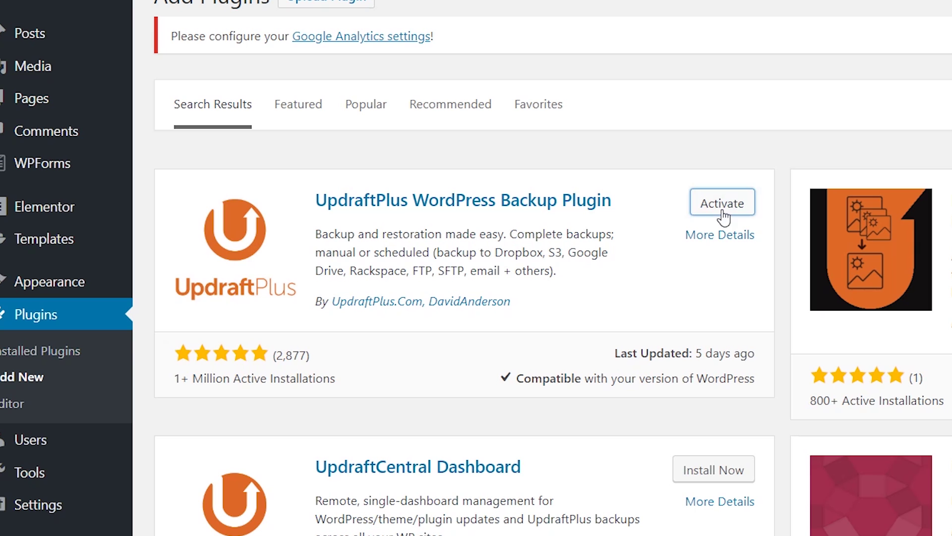
click(721, 205)
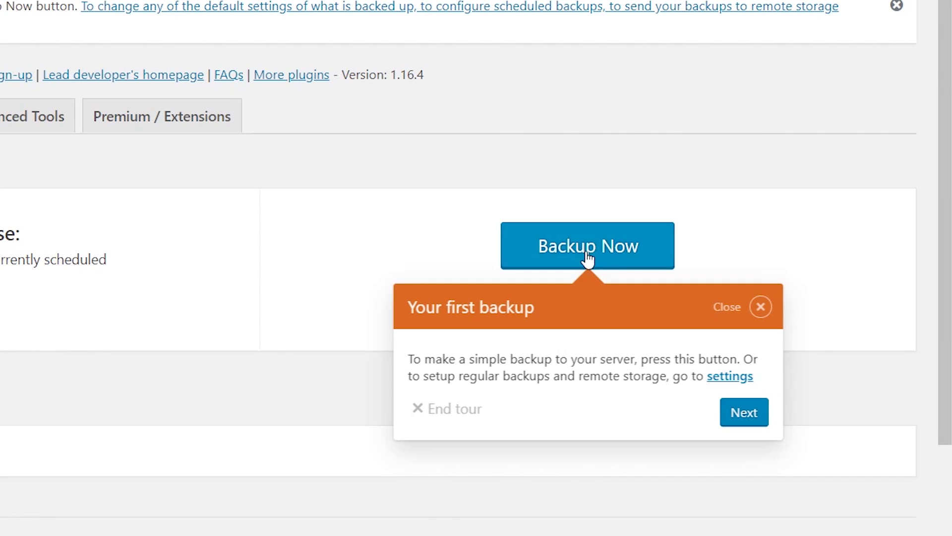
Step: Run a manual Backup Now of database and files and dismiss the finished notice
click(588, 258)
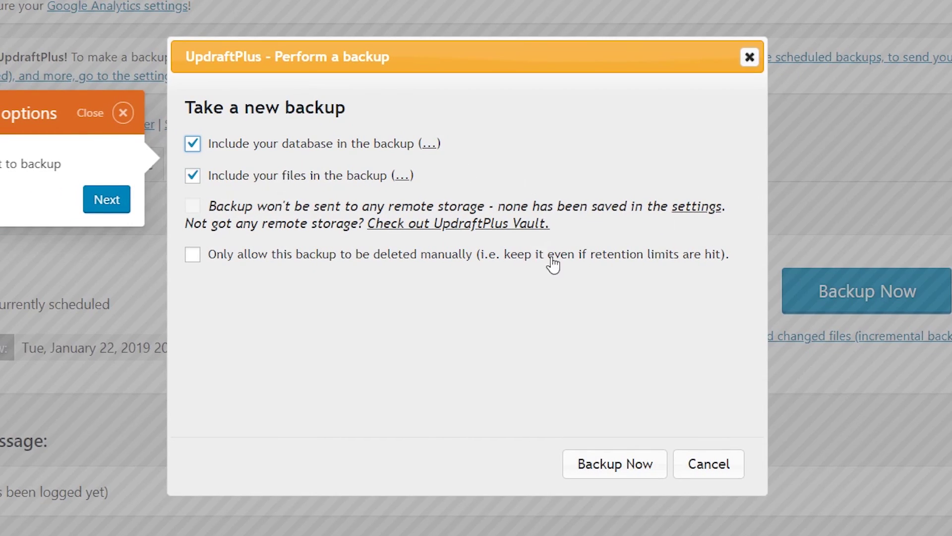
click(618, 482)
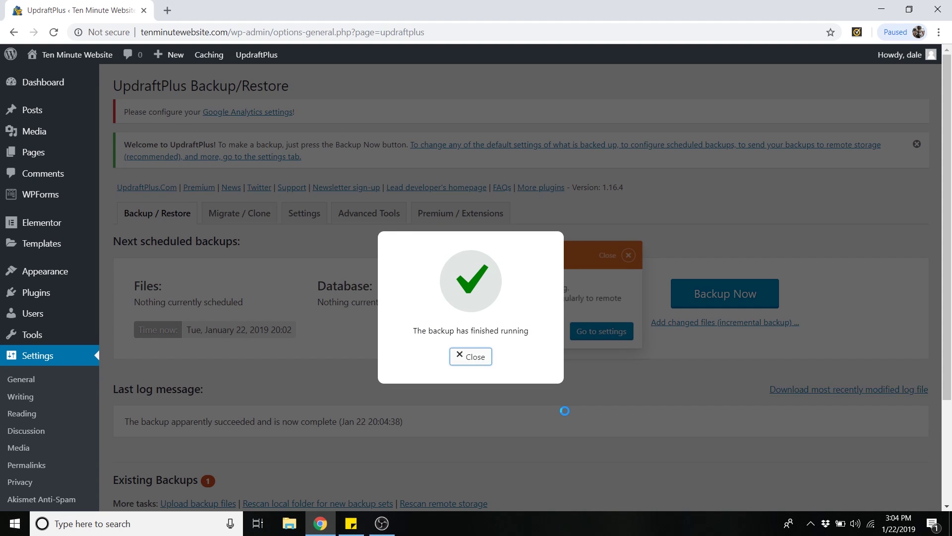
key(Escape)
scroll(565, 411, down, 2)
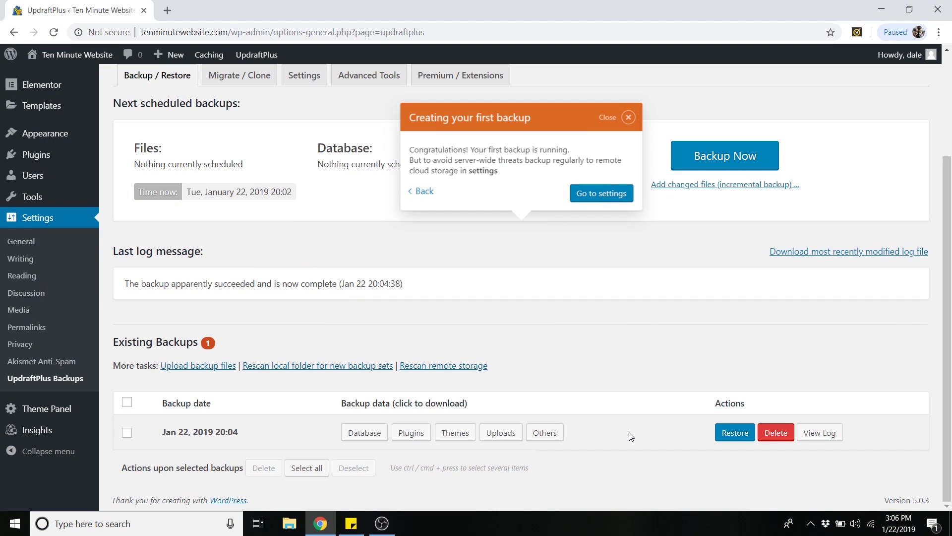
scroll(520, 335, up, 1)
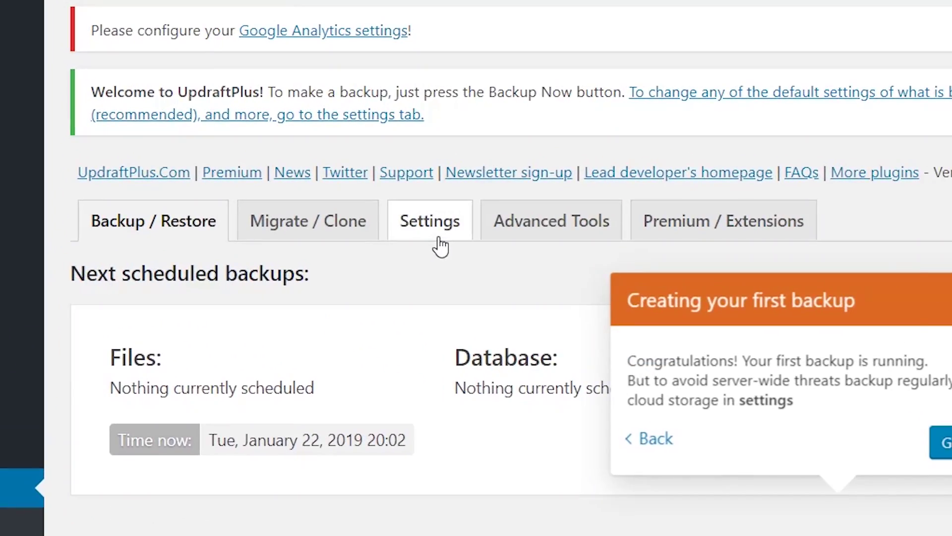
Step: Set Files and Database schedules to Weekly and retain 4 backups of each
click(431, 237)
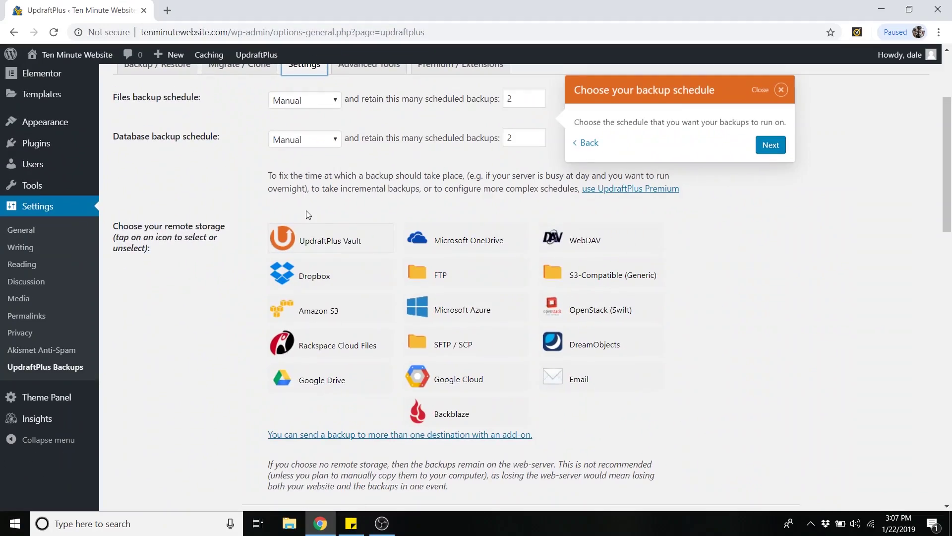
scroll(239, 207, up, 1)
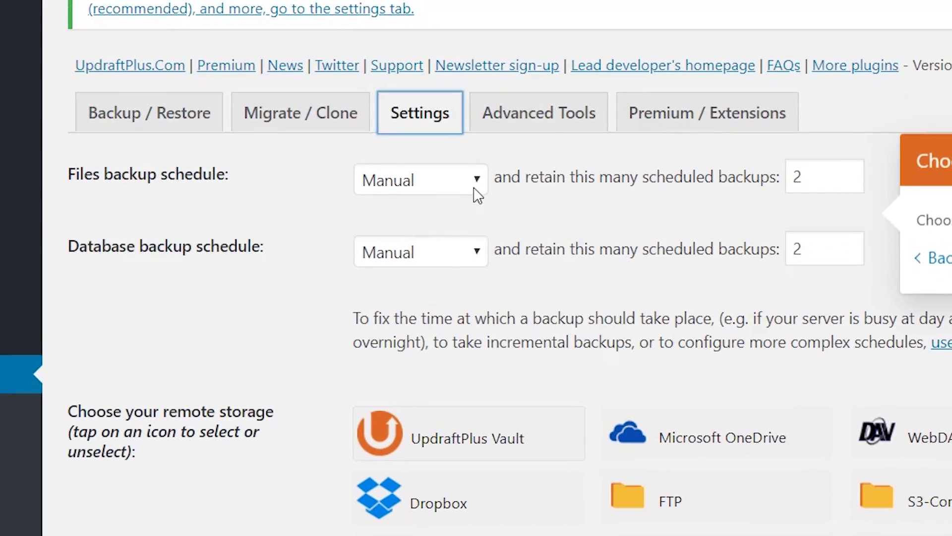
click(469, 186)
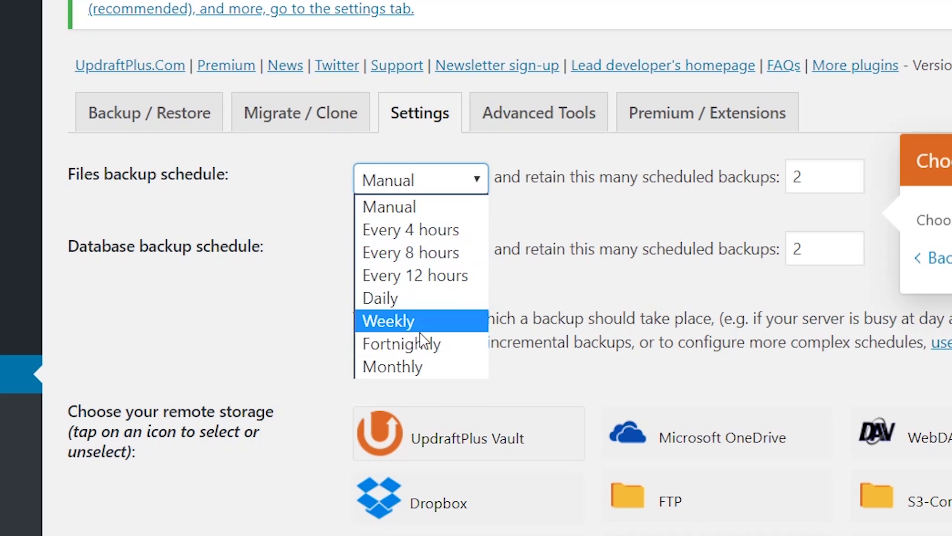
click(437, 321)
click(428, 253)
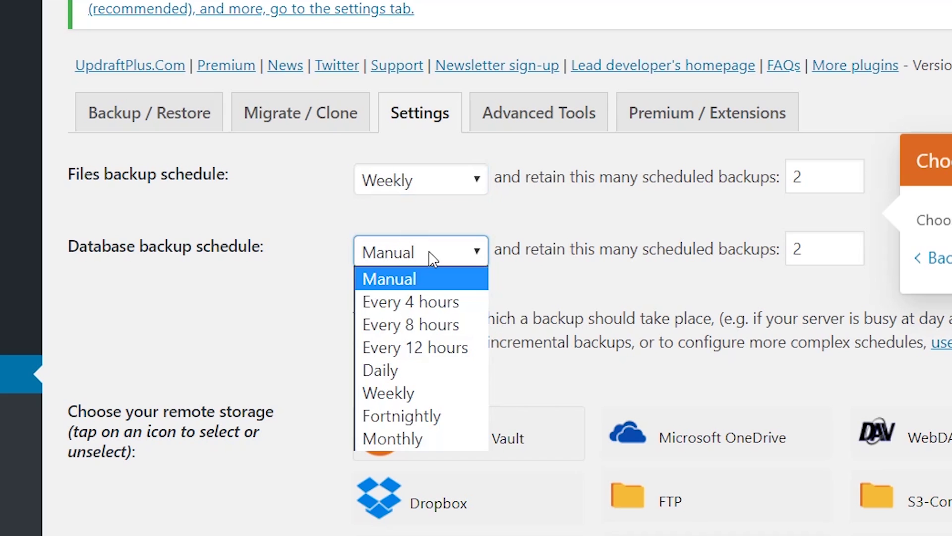
click(409, 392)
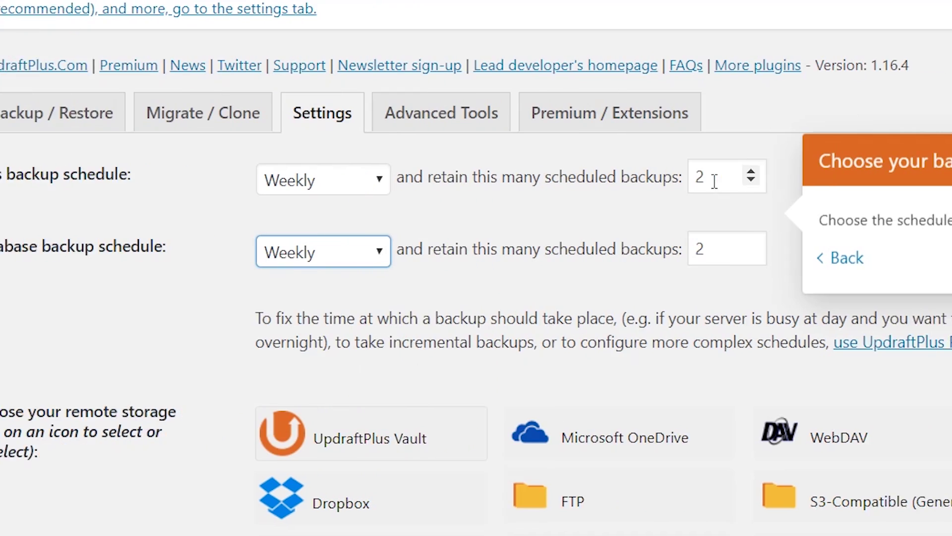
double_click(714, 182)
text(4)
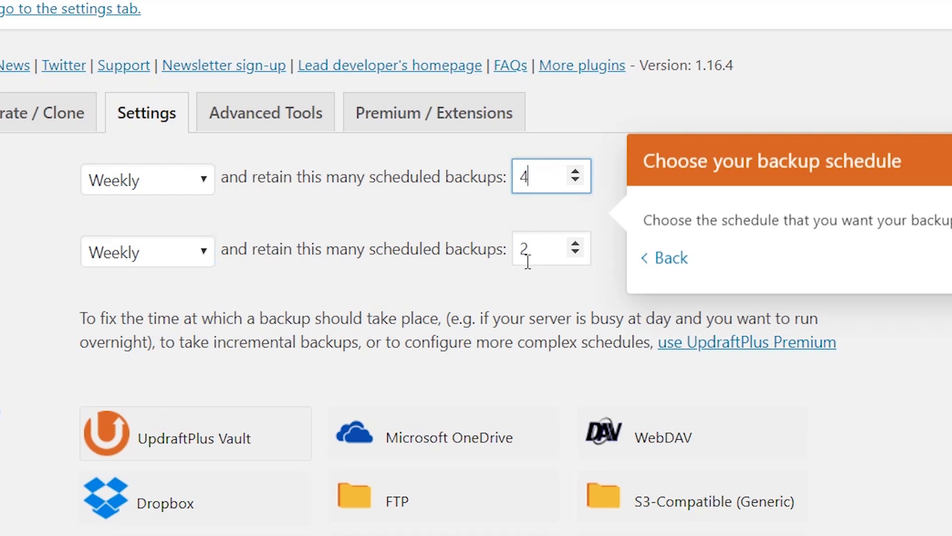
drag(574, 251, 514, 252)
text(4)
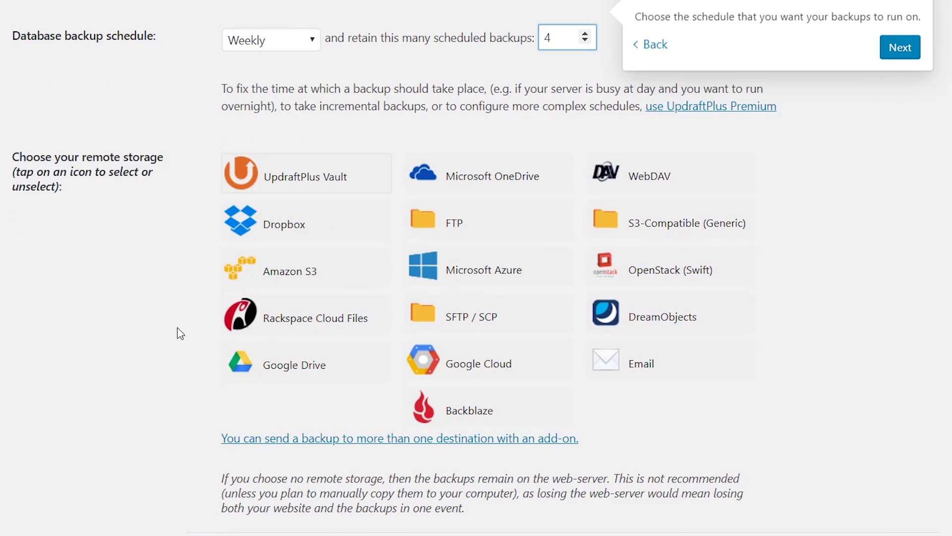
Step: Choose Google Drive as remote storage and save the settings to prompt authorization
click(294, 374)
scroll(294, 372, down, 3)
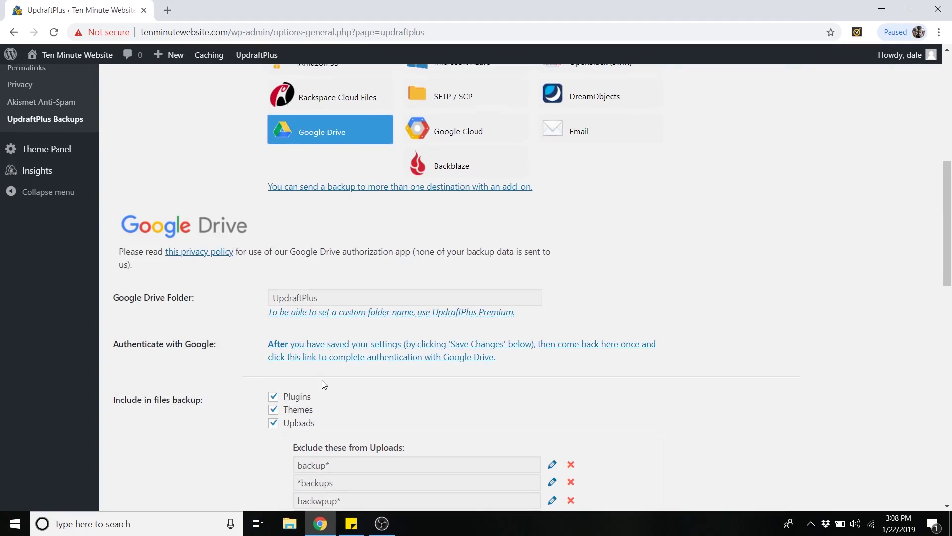
scroll(322, 380, down, 3)
scroll(322, 380, down, 3)
scroll(322, 380, down, 3)
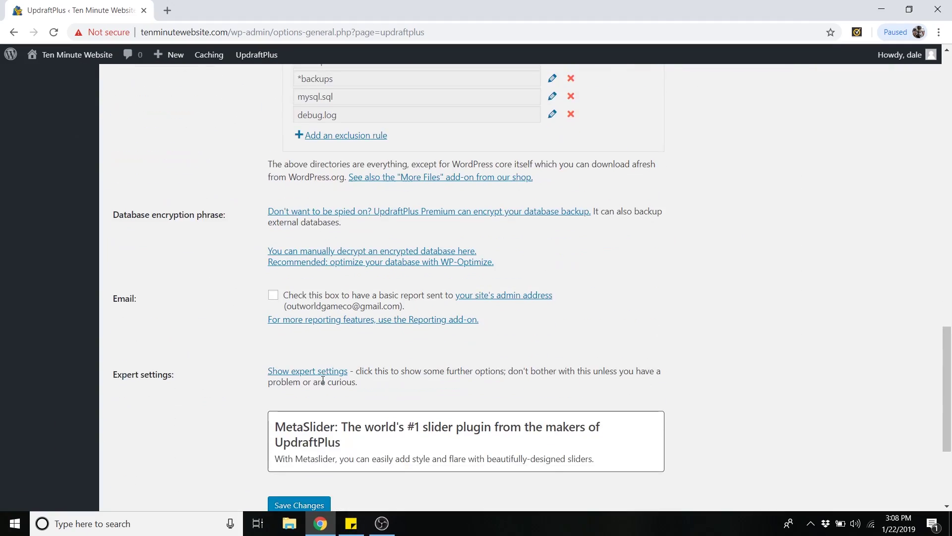
scroll(322, 380, down, 1)
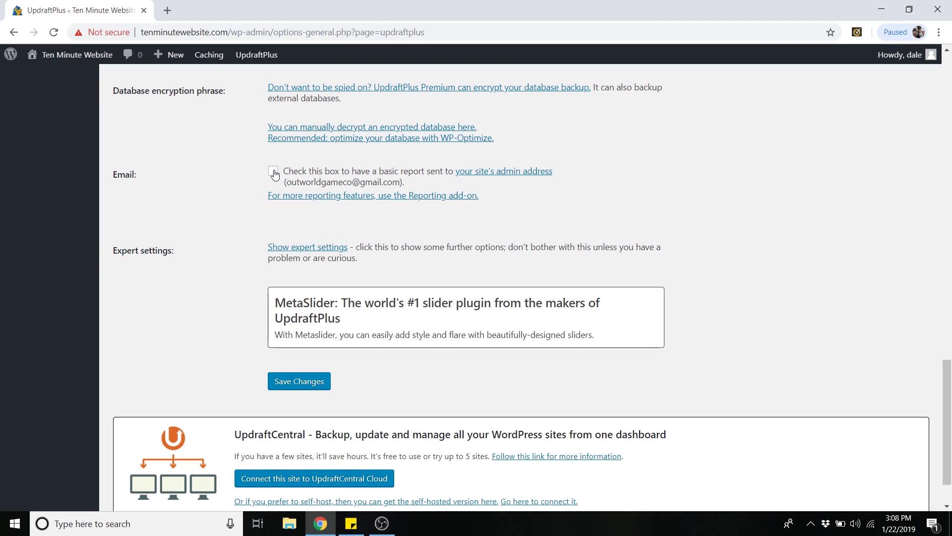
click(294, 380)
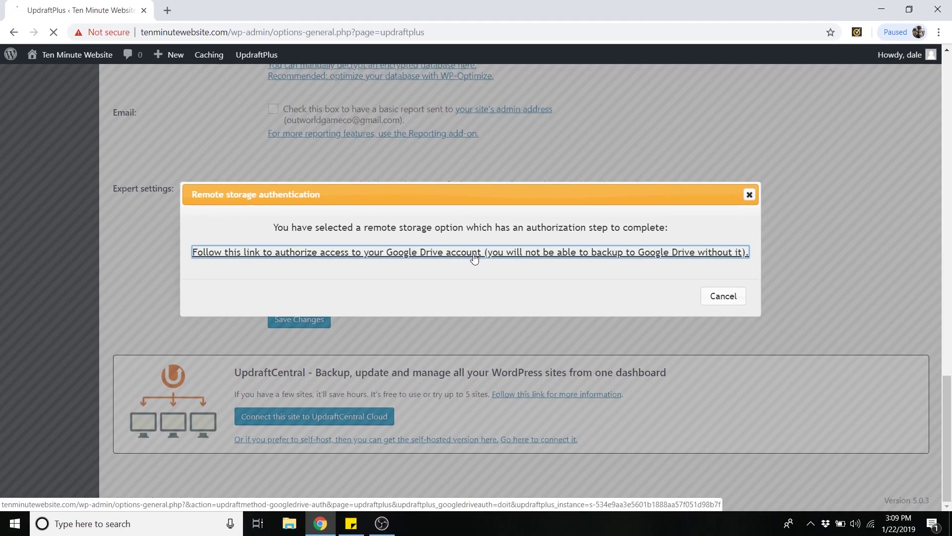
Step: Sign in with the second Google account, allow Drive access, and complete the setup
click(473, 255)
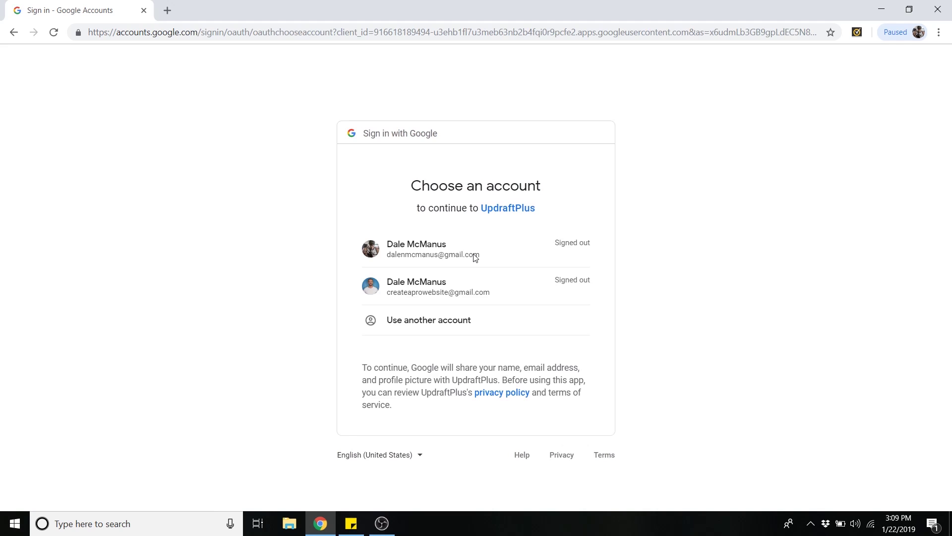
click(493, 293)
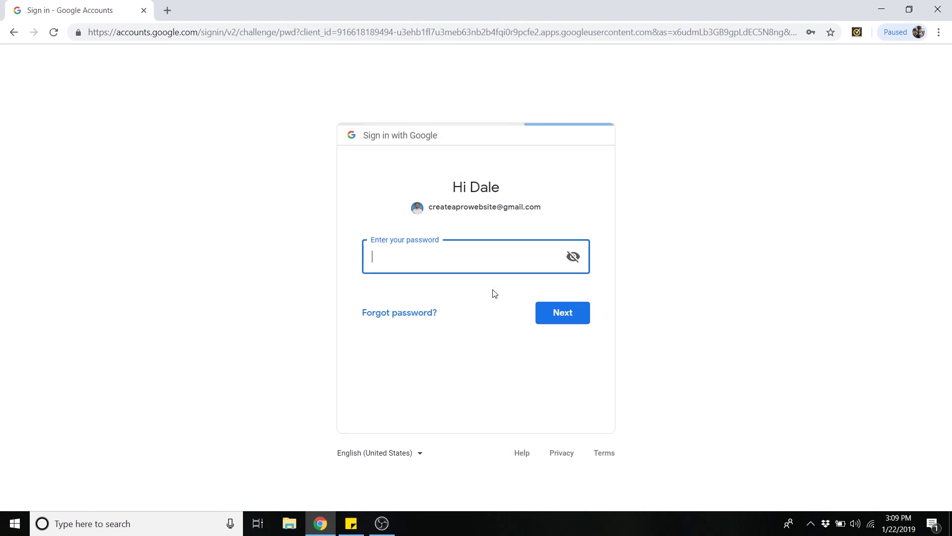
key(Return)
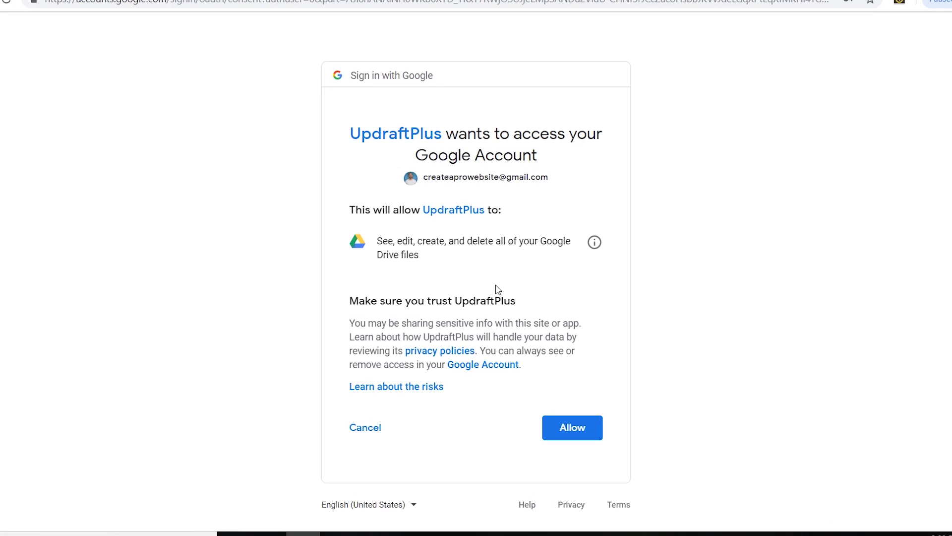
click(600, 458)
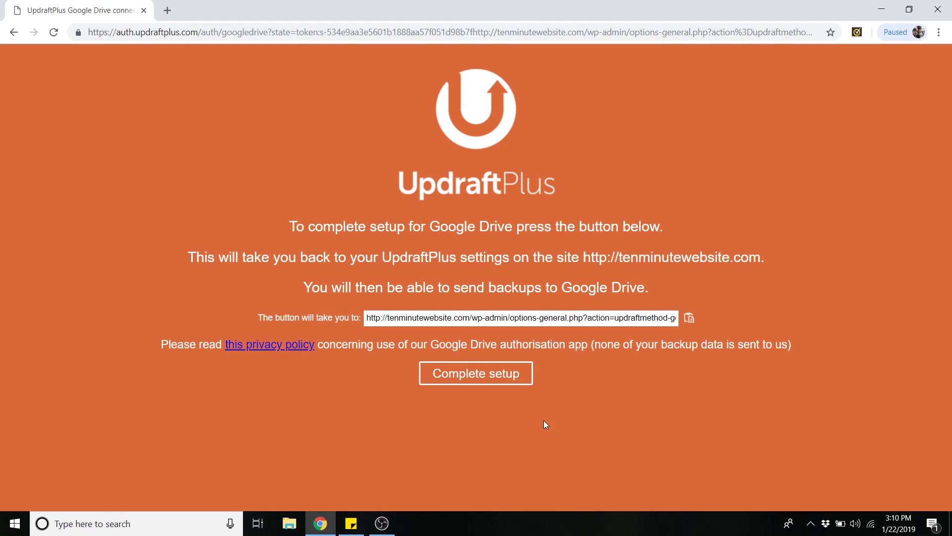
click(475, 382)
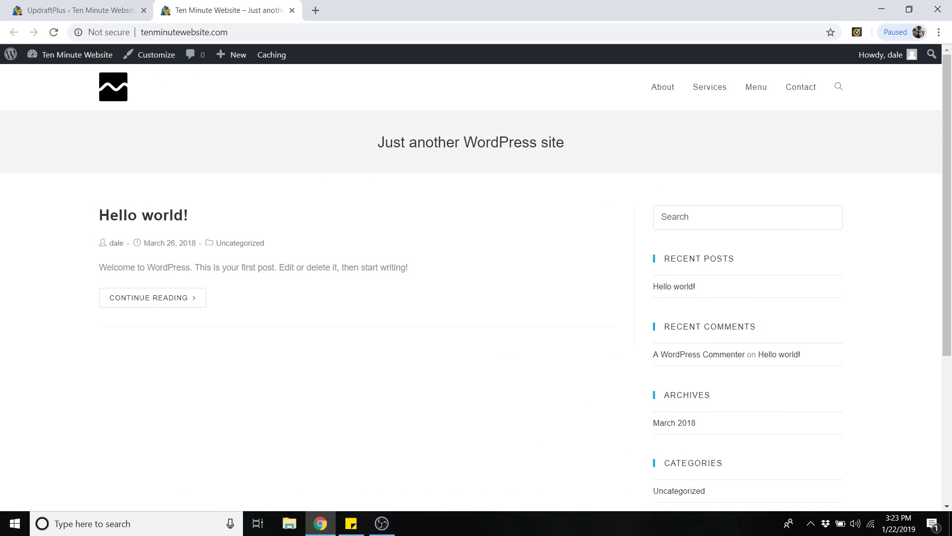
Step: Return to the UpdraftPlus tab and start restoring the Jan 22, 2019 backup
click(84, 11)
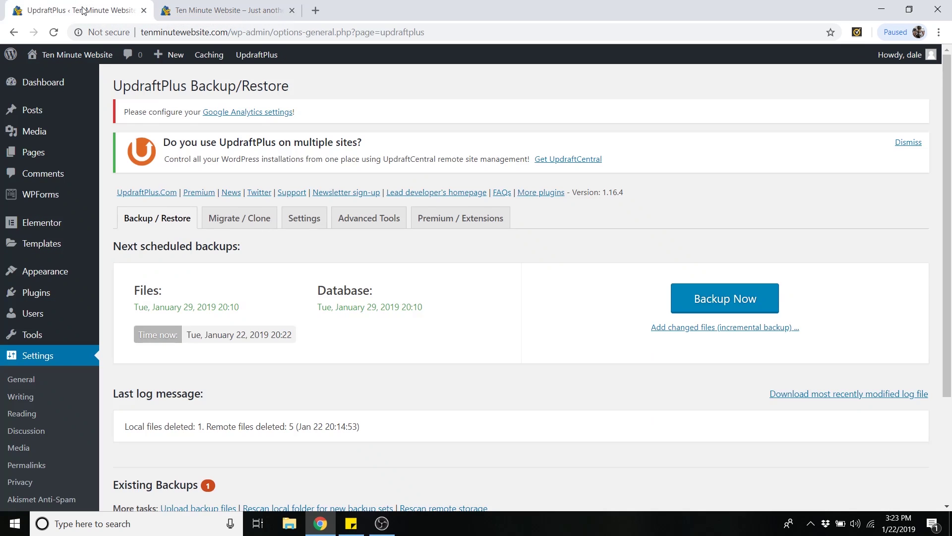
scroll(478, 256, down, 2)
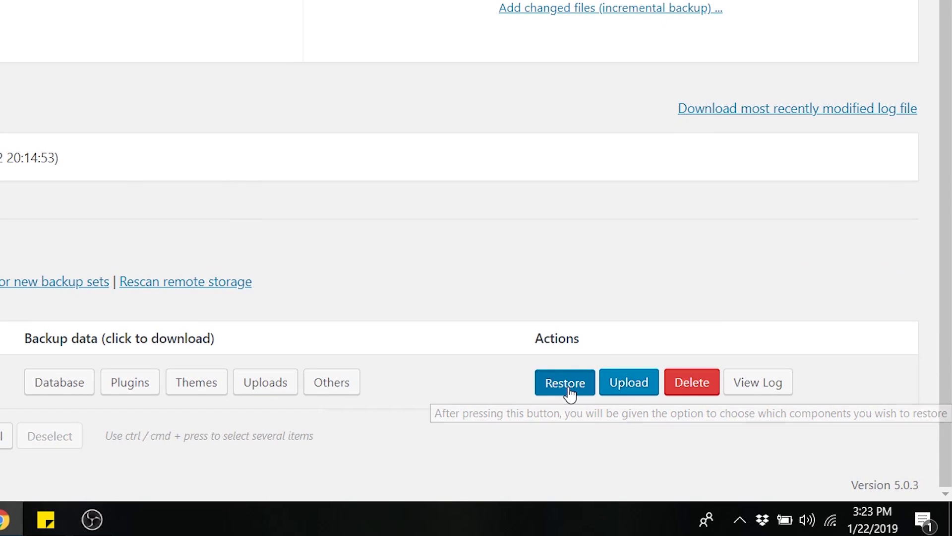
click(568, 388)
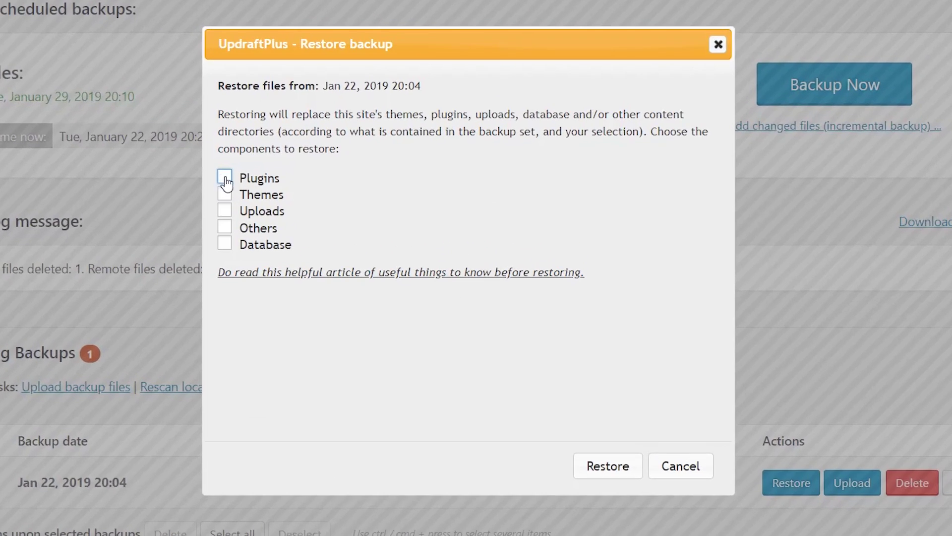
Step: Tick plugins, themes, uploads, others and database, then launch the restore
click(225, 179)
click(225, 211)
click(224, 227)
click(225, 245)
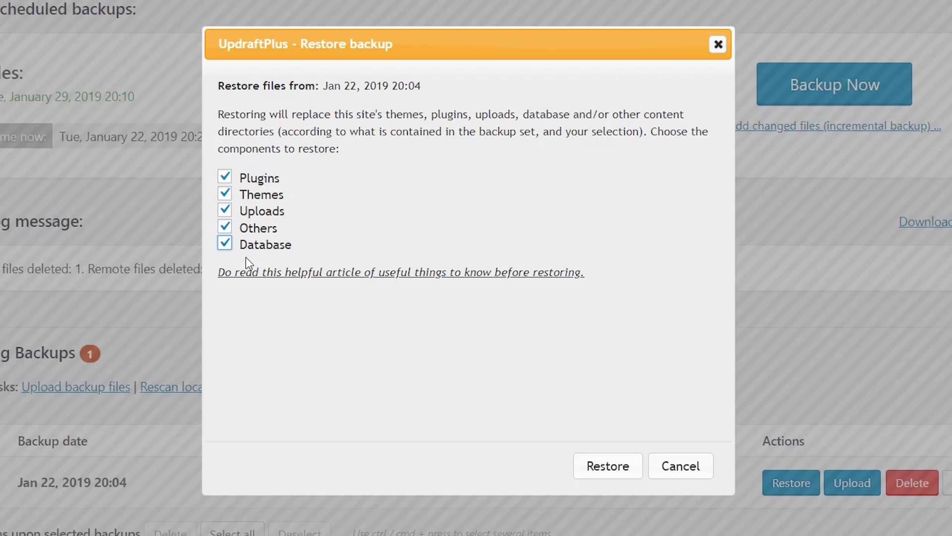
click(598, 477)
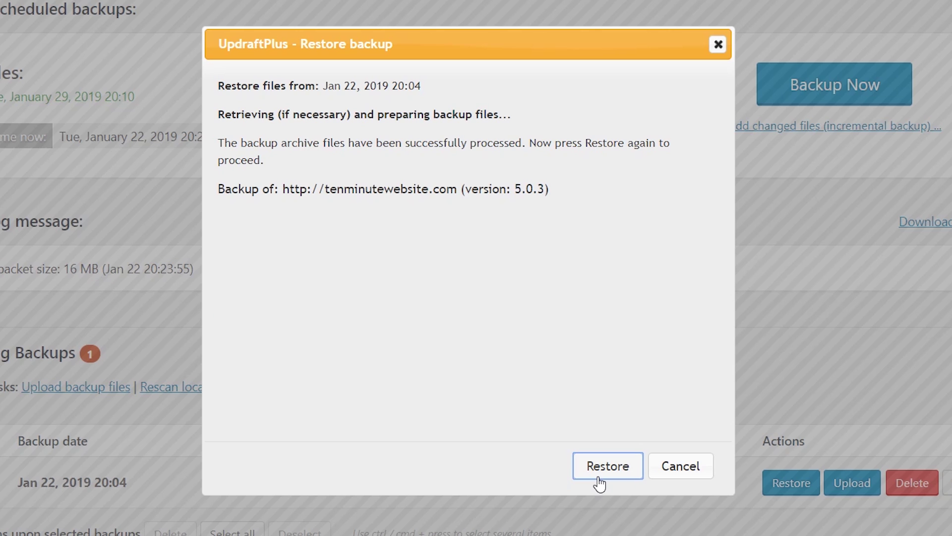
click(600, 480)
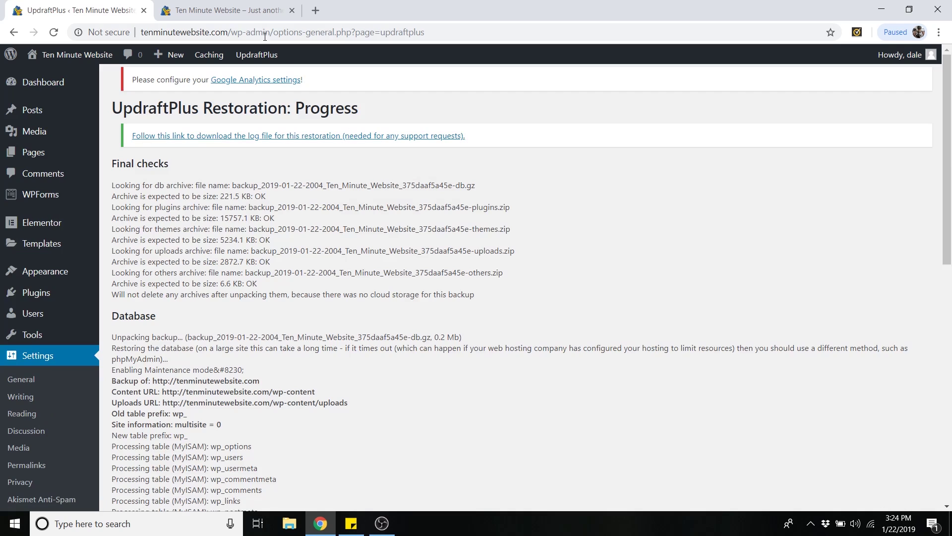
Step: Reload the homepage tab to confirm the restored coffee-house site
click(240, 9)
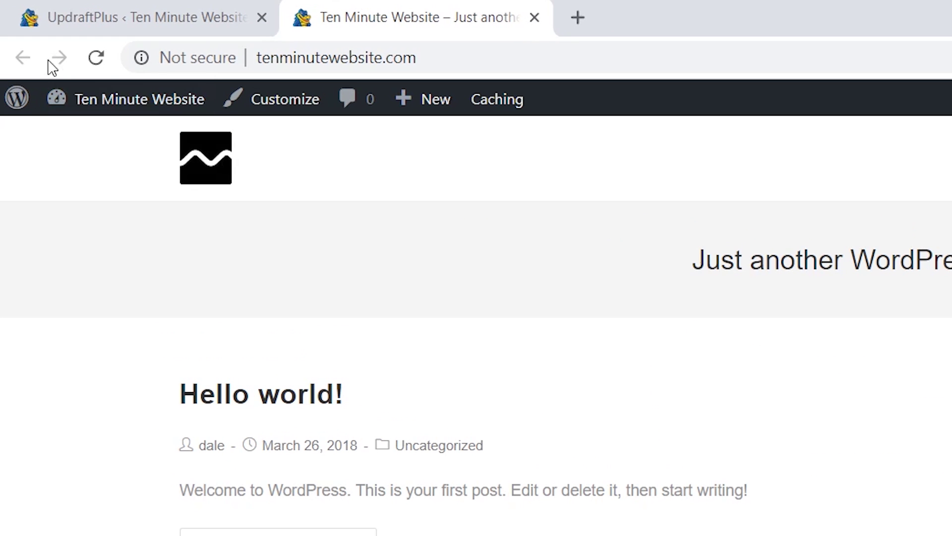
click(53, 34)
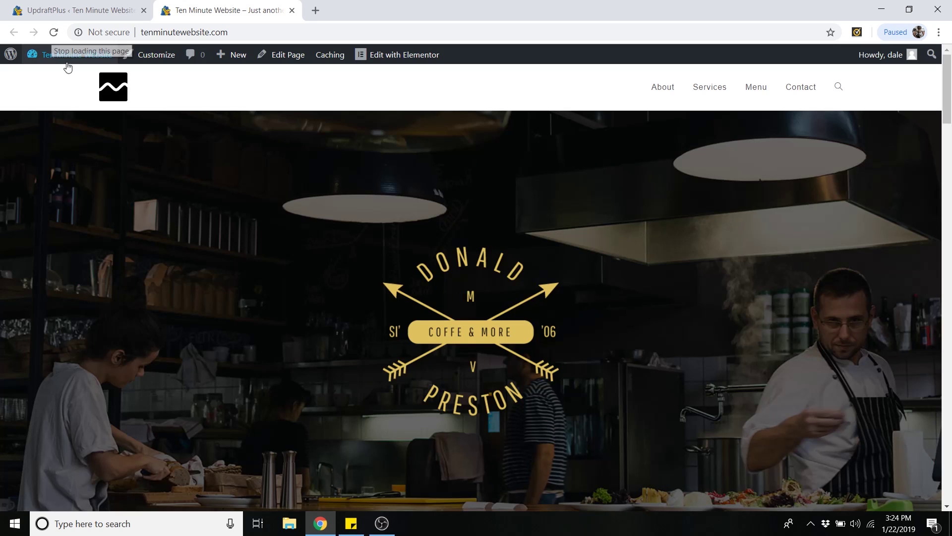
scroll(295, 190, down, 2)
scroll(295, 191, down, 3)
scroll(279, 186, down, 3)
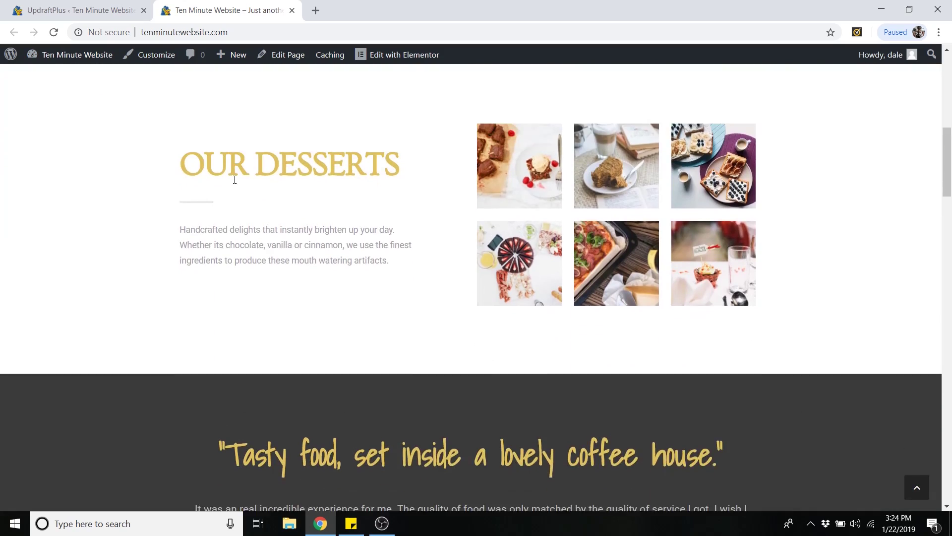
scroll(234, 181, down, 3)
scroll(228, 186, down, 3)
scroll(191, 211, down, 3)
scroll(174, 221, down, 4)
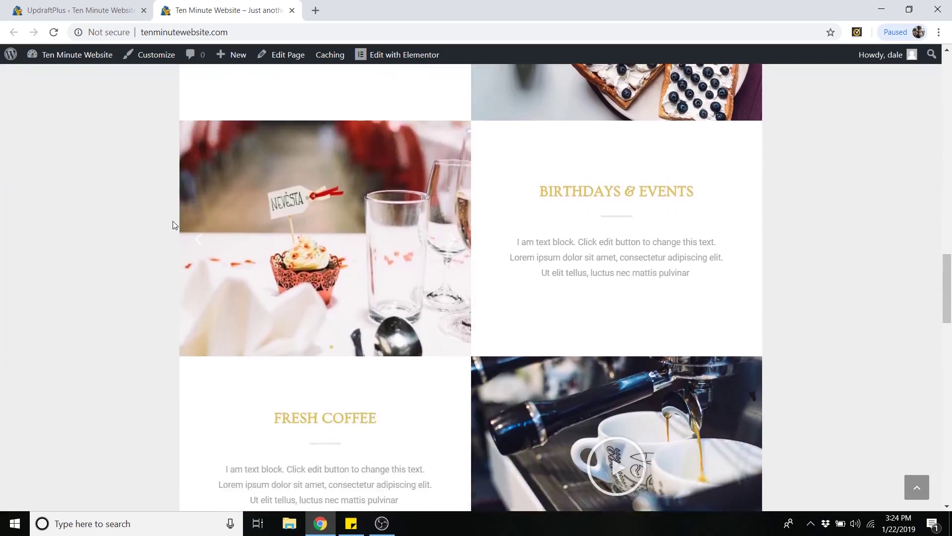